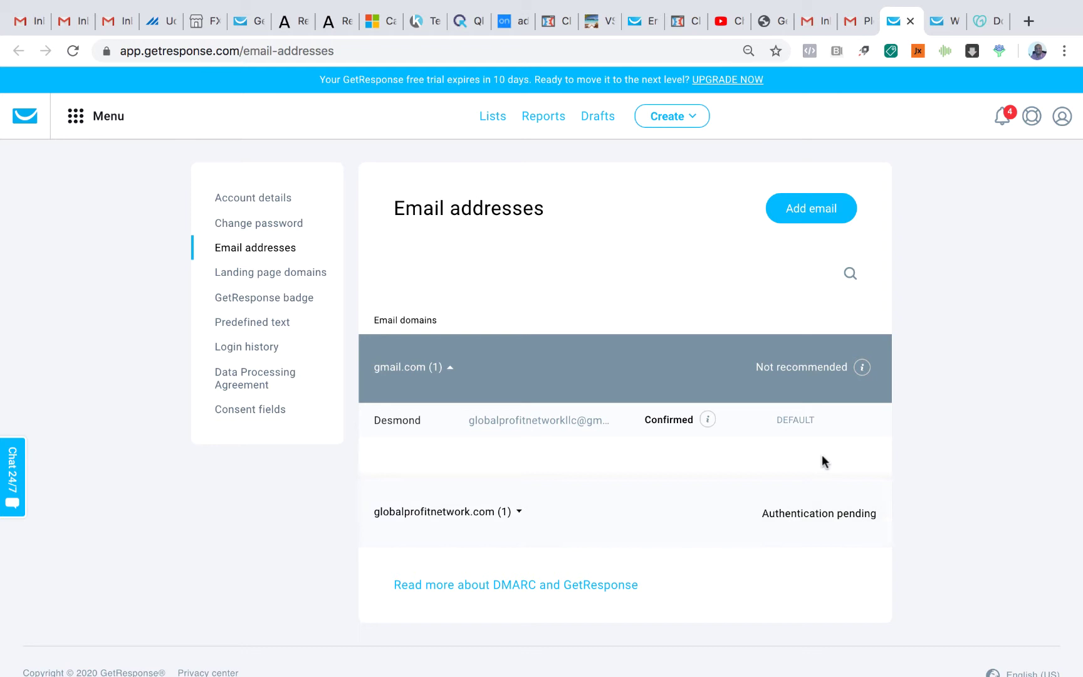
Step: Open globalprofitnetwork.com's authentication details in GetResponse, then switch to the GoDaddy DNS tab
left_click(803, 513)
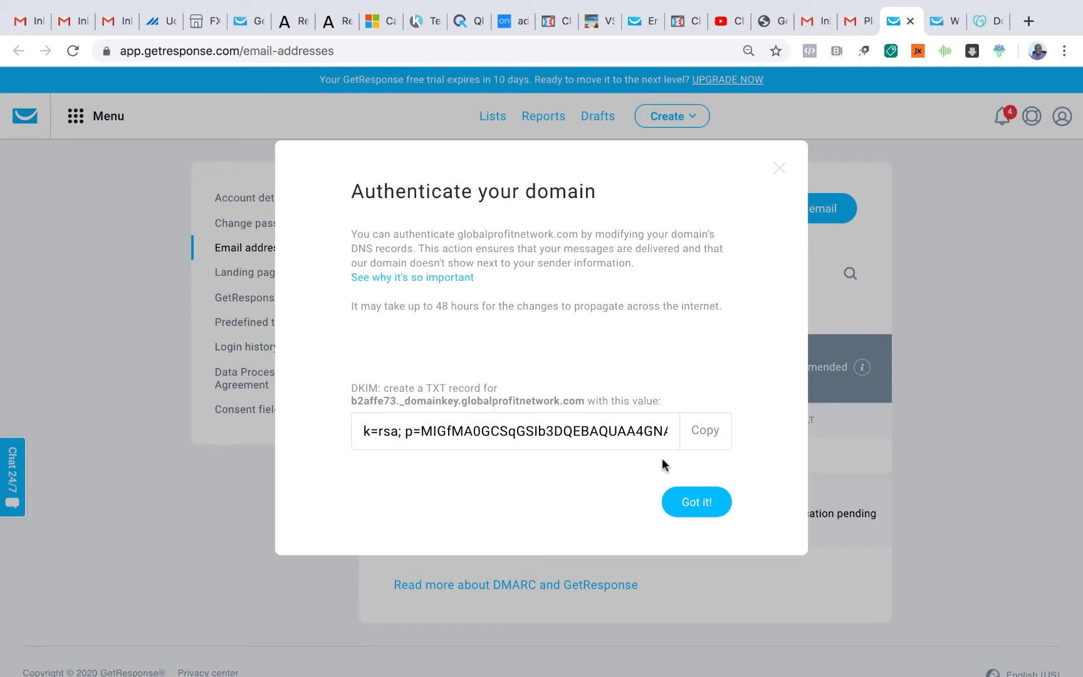
left_click(978, 21)
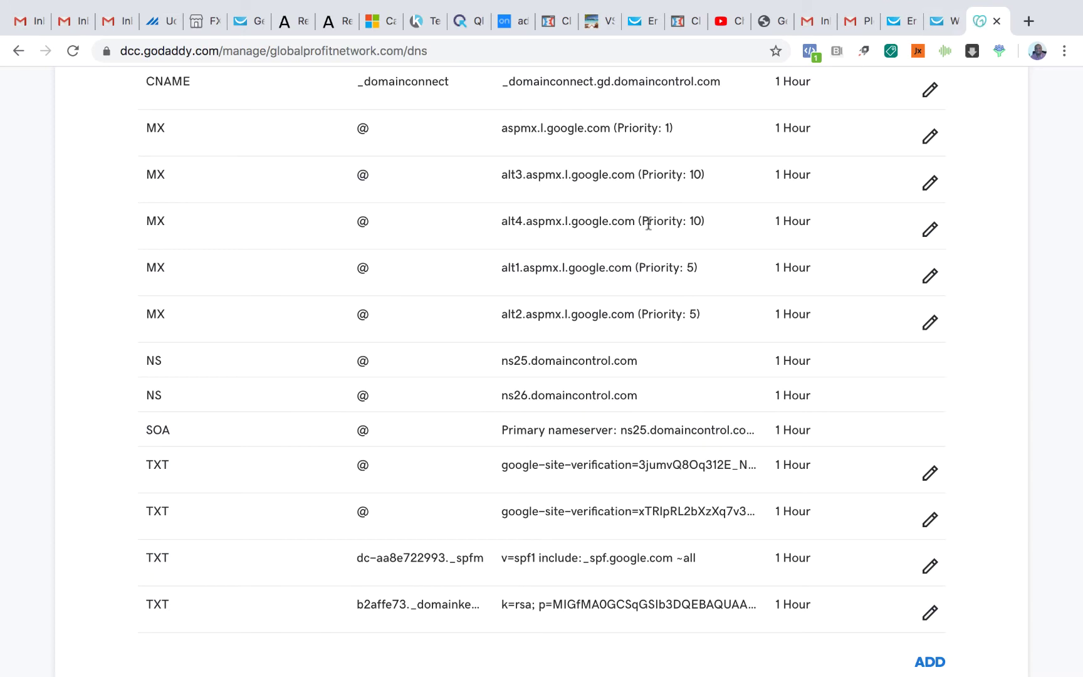
Step: Search My Domains for 'global' and choose Manage DNS for globalprofitnetwork.com
scroll(645, 223, "up", 10)
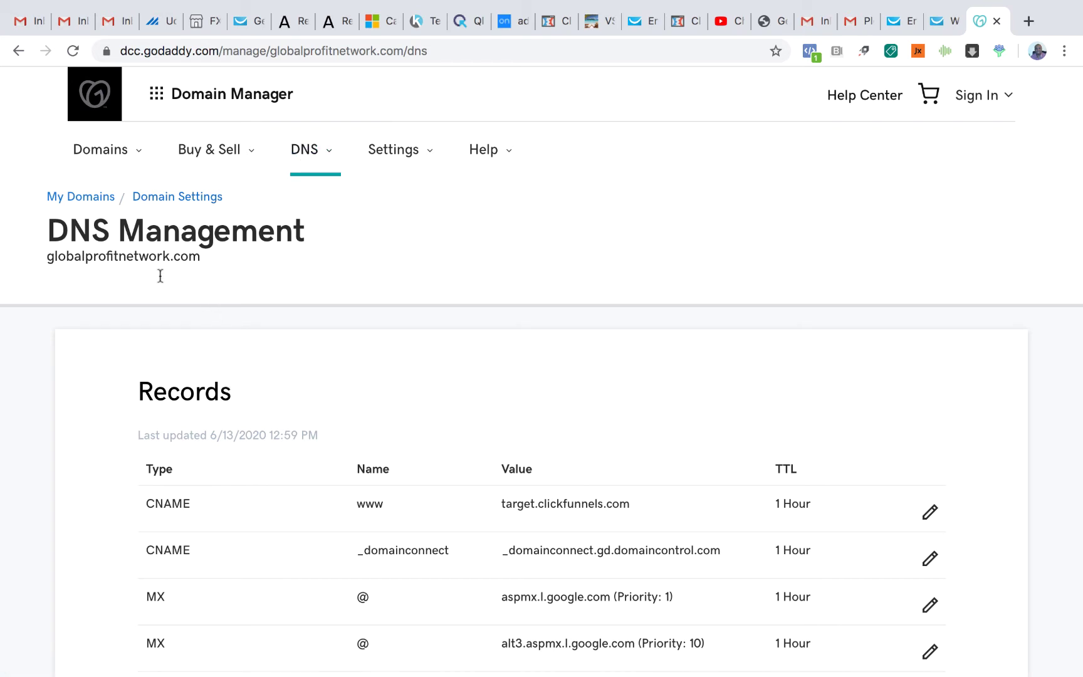
left_click(18, 51)
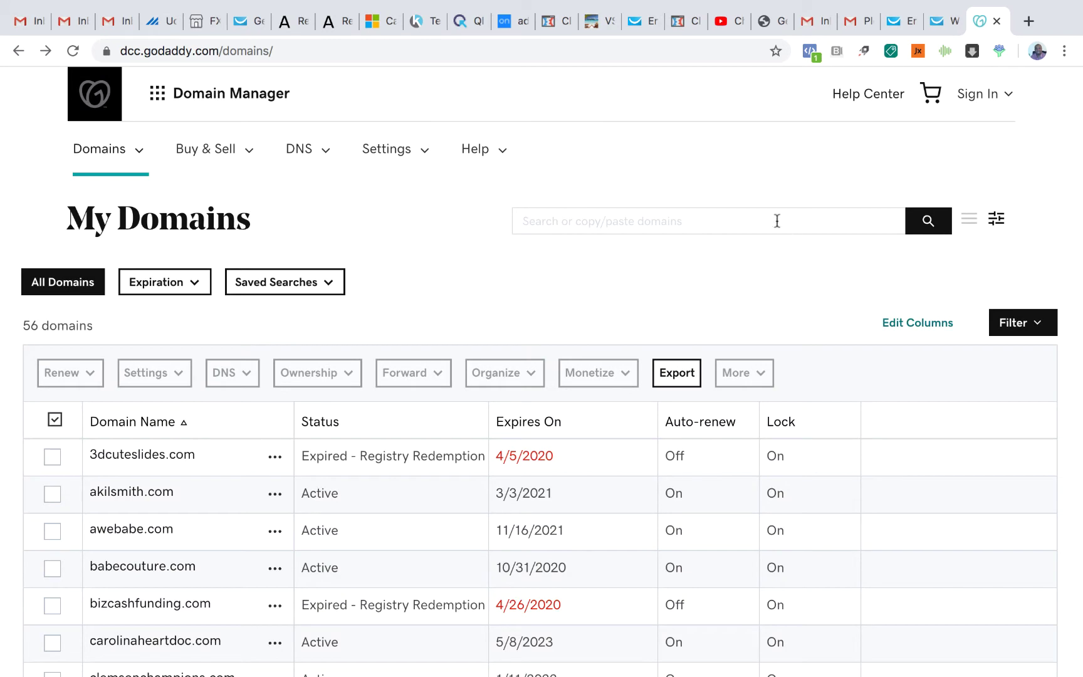
left_click(777, 221)
type("glo")
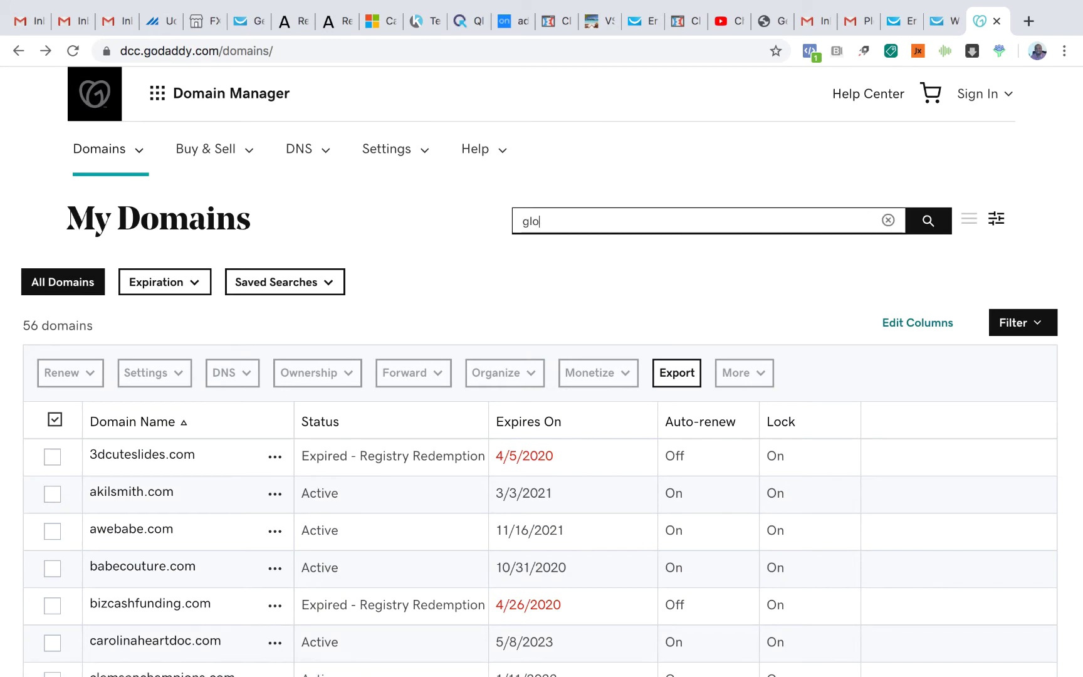
type("bal")
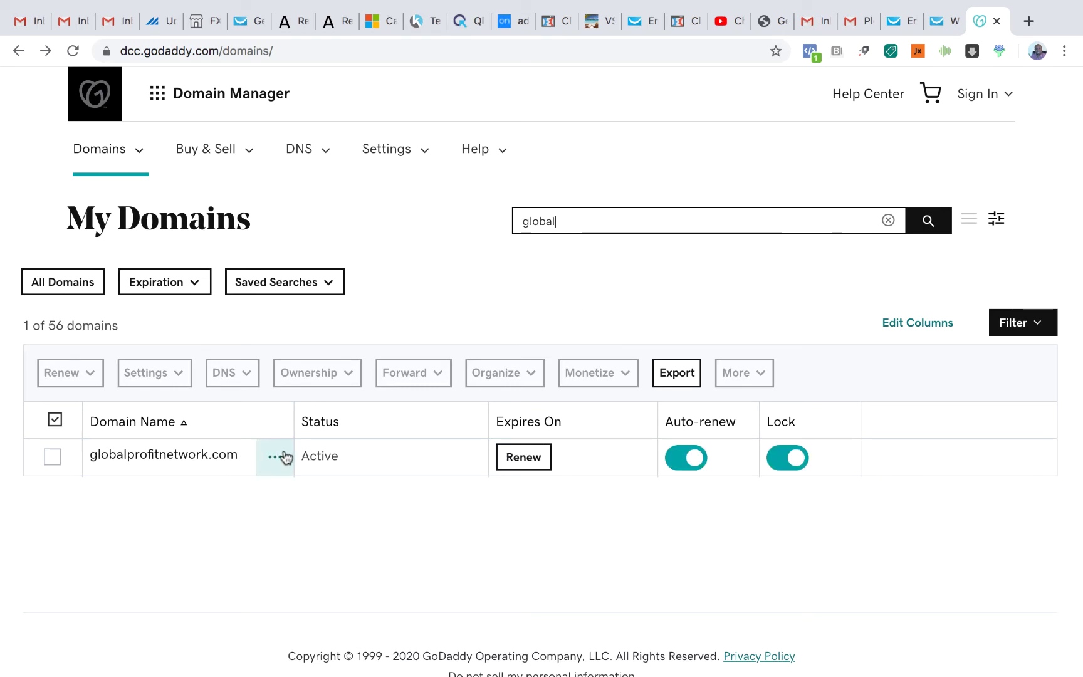
left_click(286, 458)
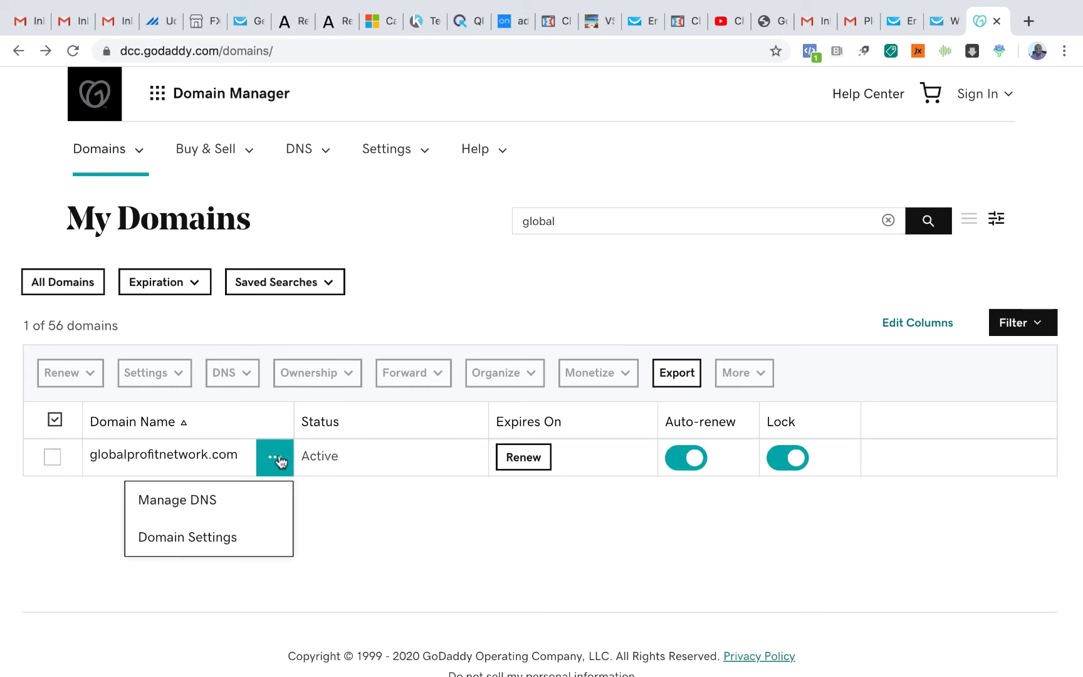
left_click(212, 504)
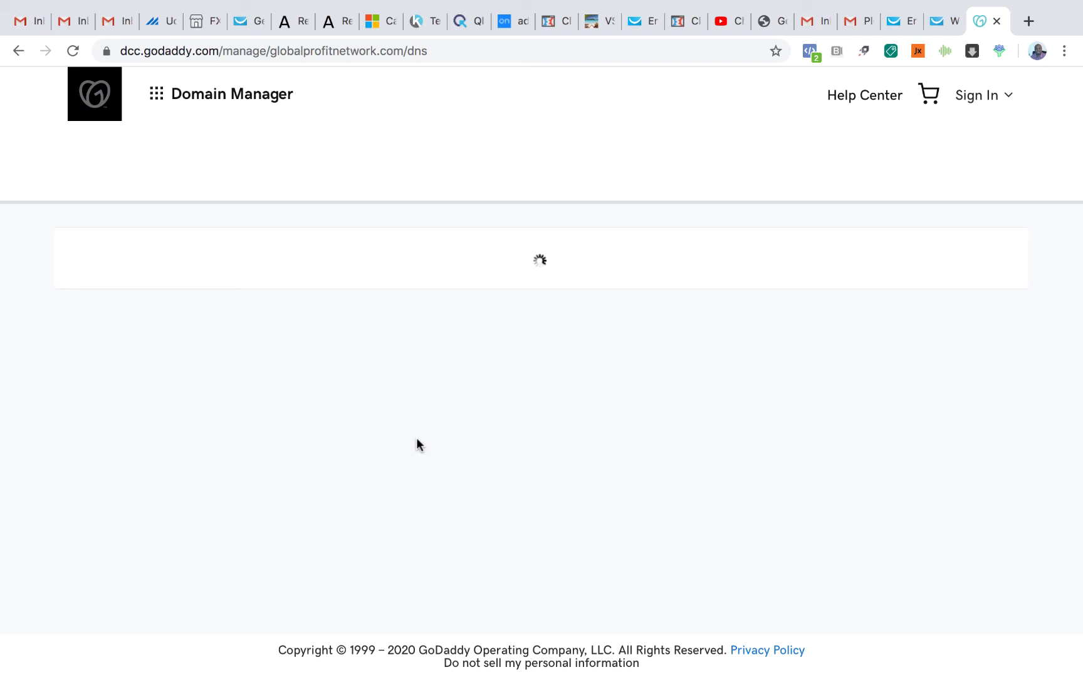
Step: Reload the DNS records page and add a new record of type TXT
left_click(73, 51)
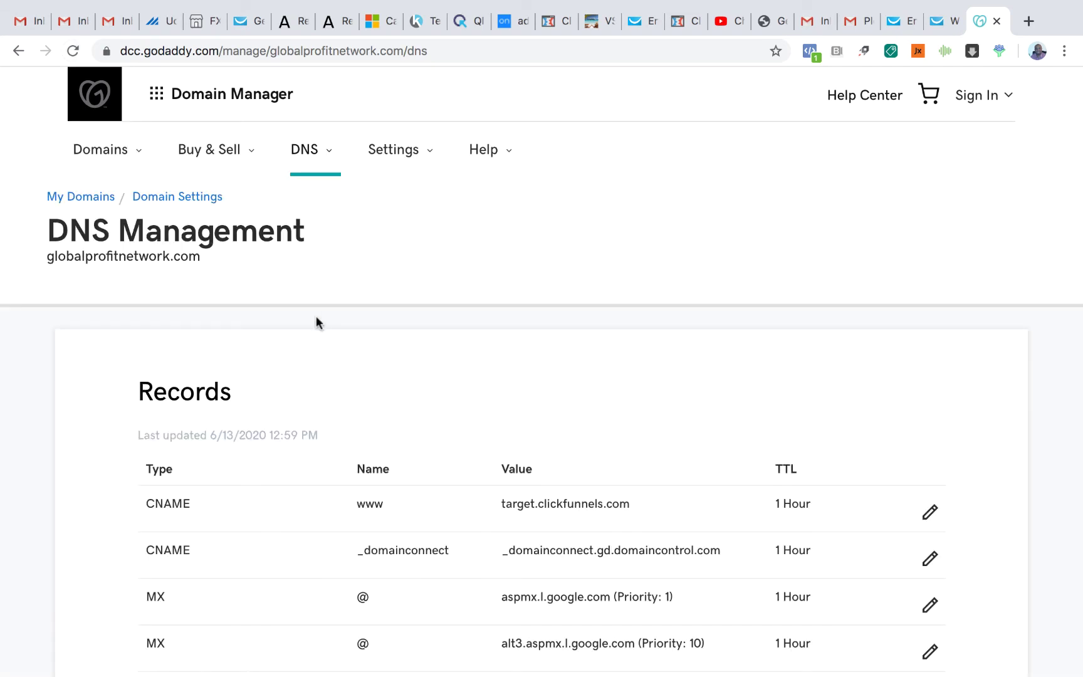
scroll(504, 408, "down", 1)
scroll(504, 409, "down", 4)
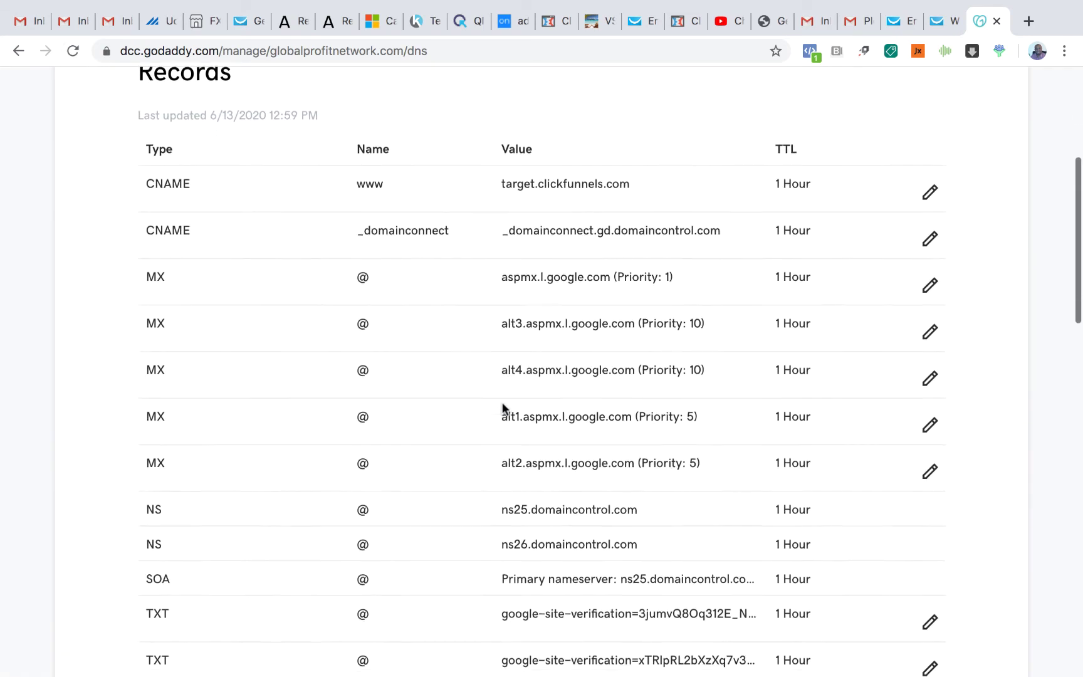
scroll(503, 408, "down", 7)
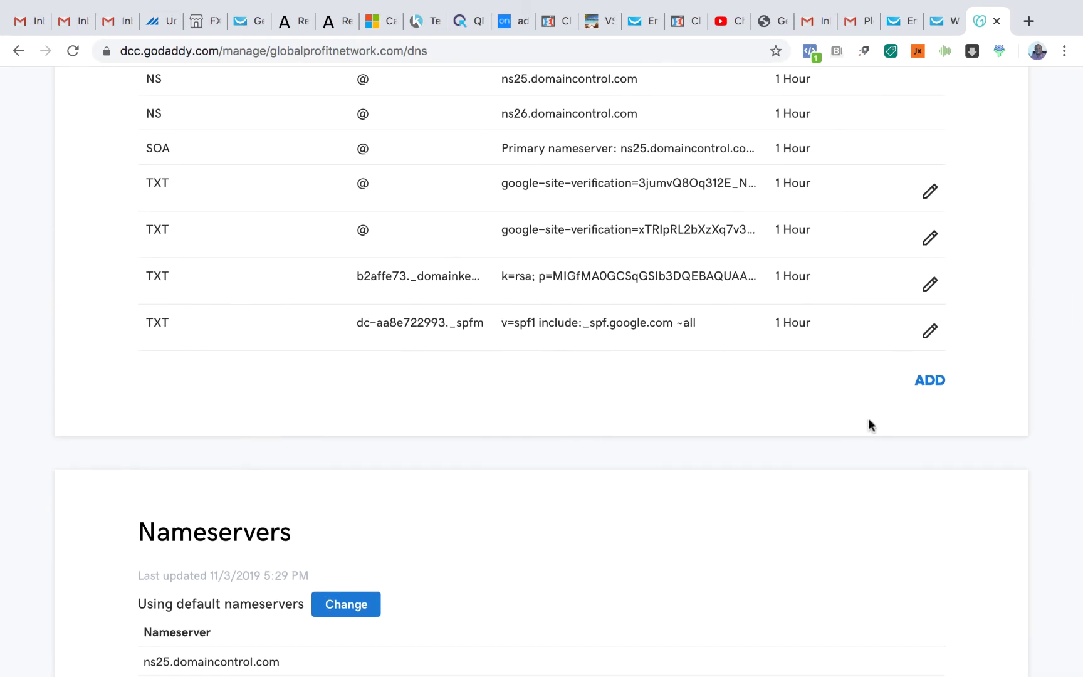
left_click(934, 380)
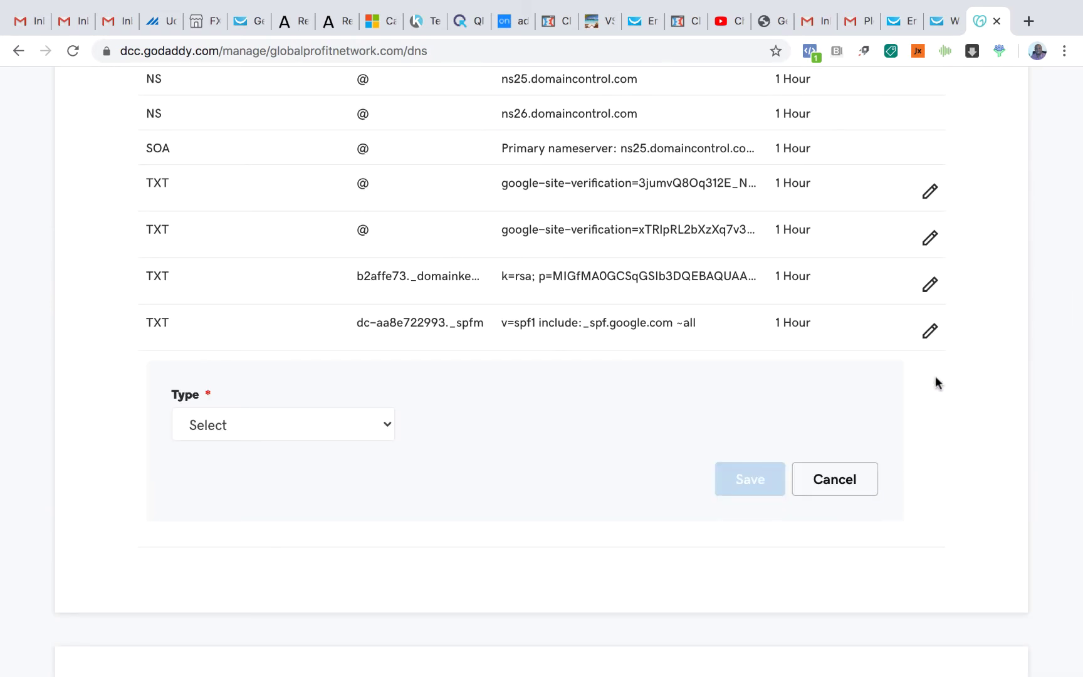
left_click(340, 424)
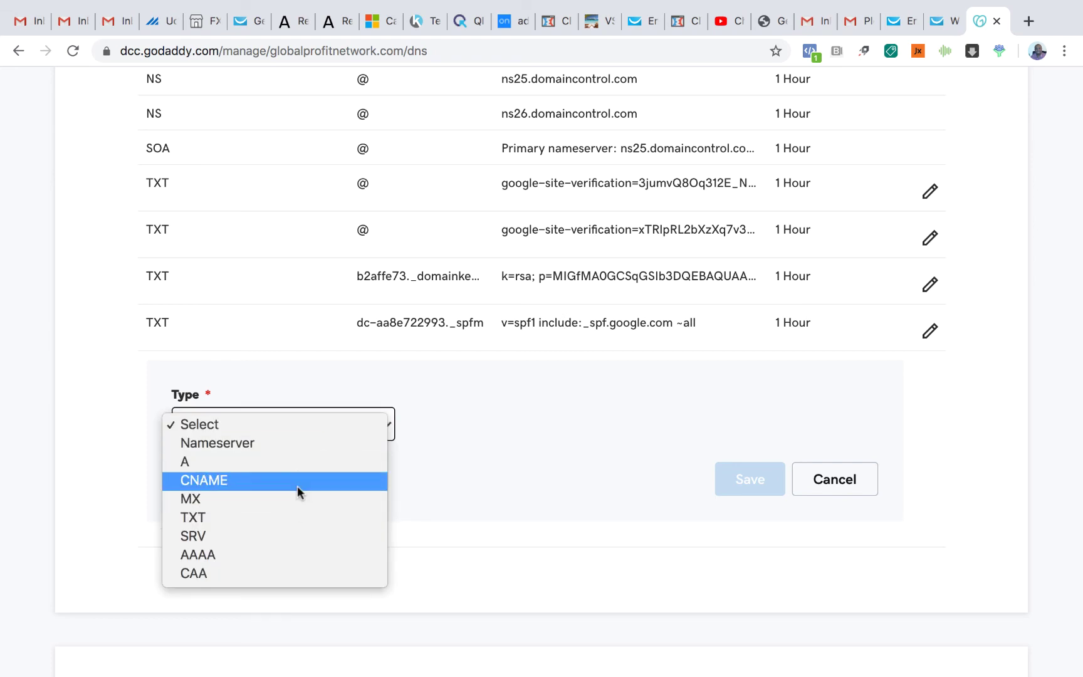
left_click(292, 515)
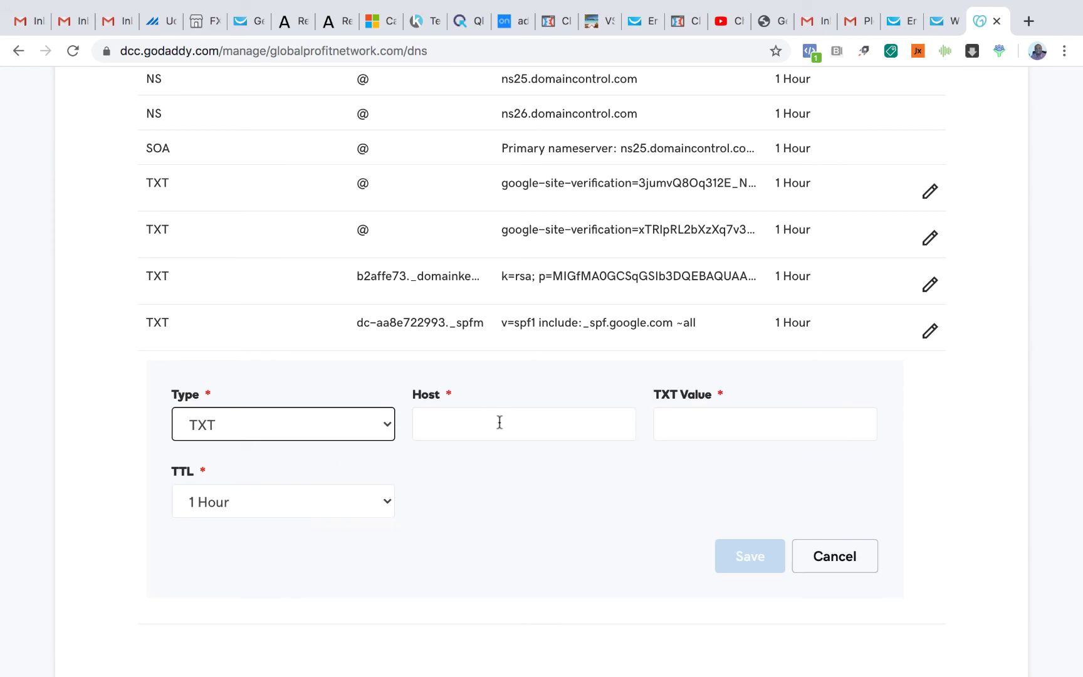
Step: Paste GetResponse's DKIM hostname b2affe73._domainkey into the new TXT record's Host field
left_click(897, 25)
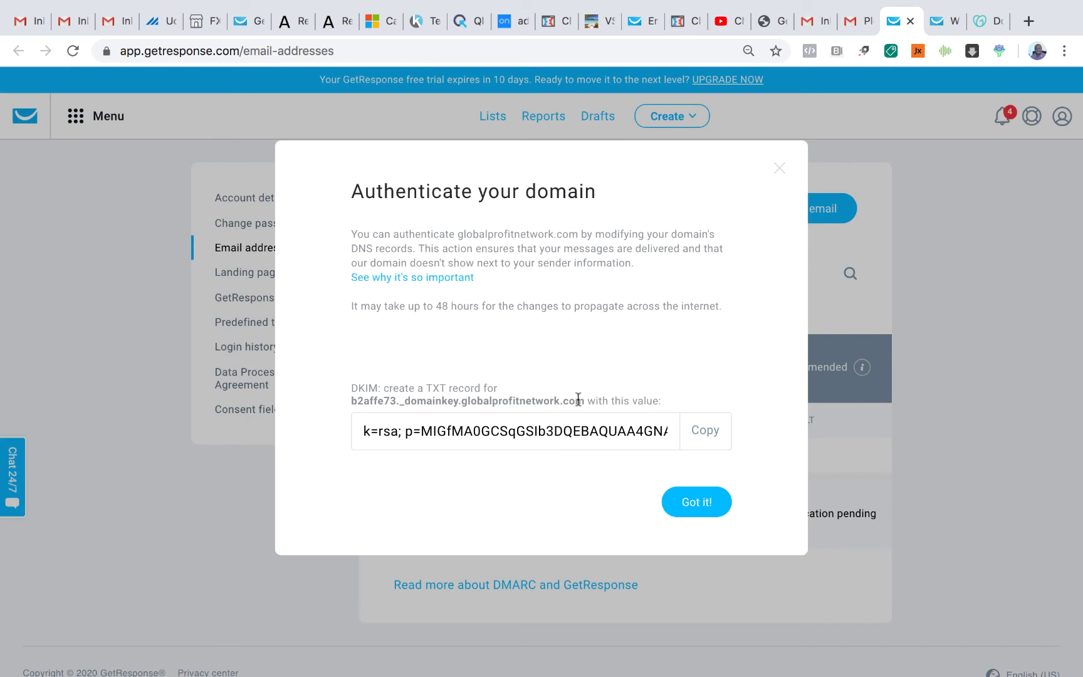
left_click_drag(585, 401, 349, 404)
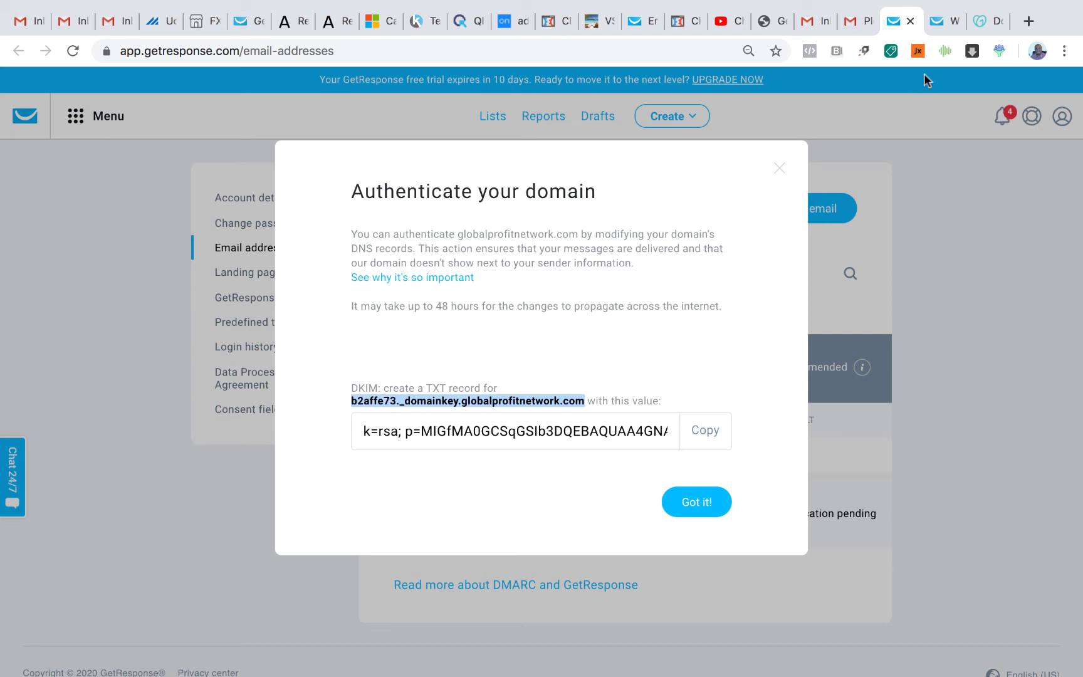
left_click(943, 26)
left_click(986, 26)
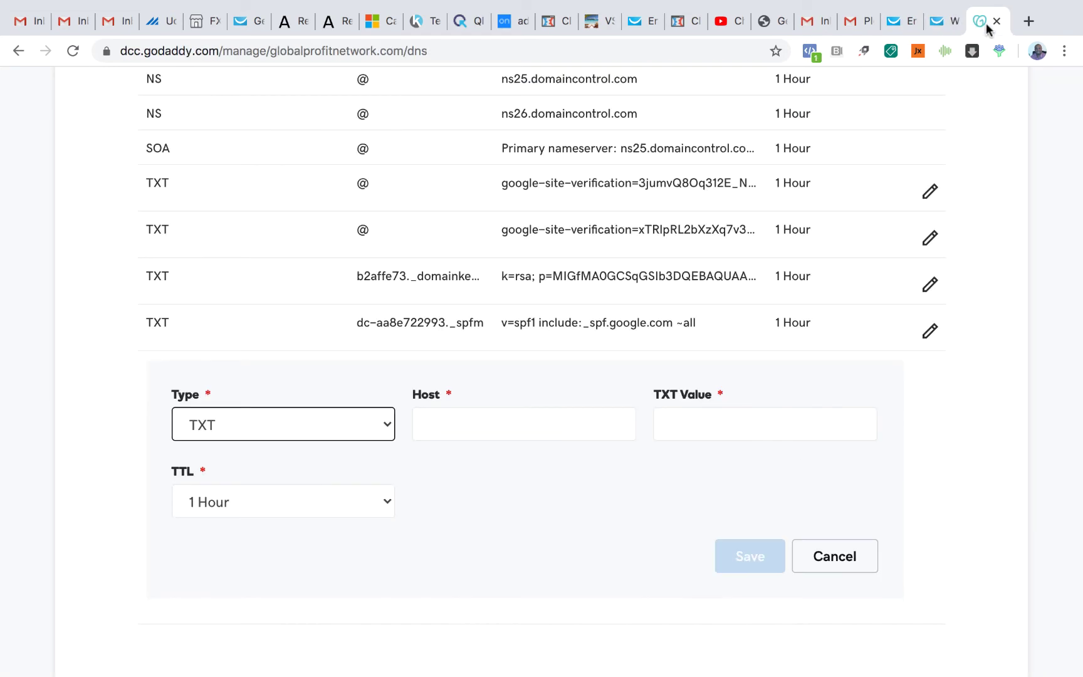
left_click(498, 423)
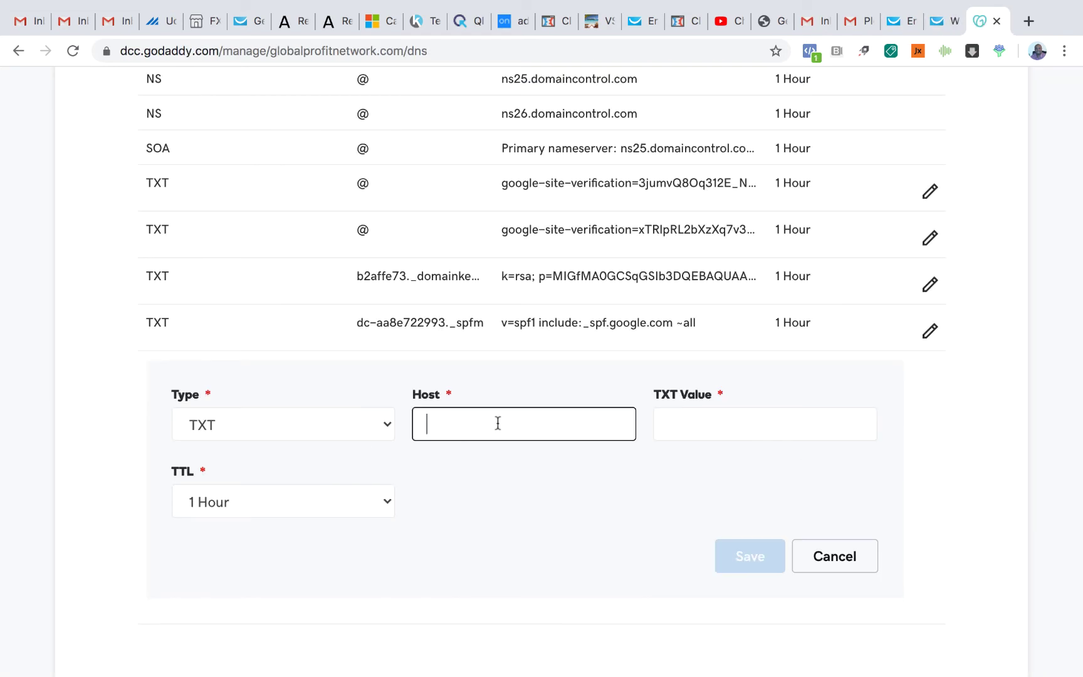
key("ctrl+v")
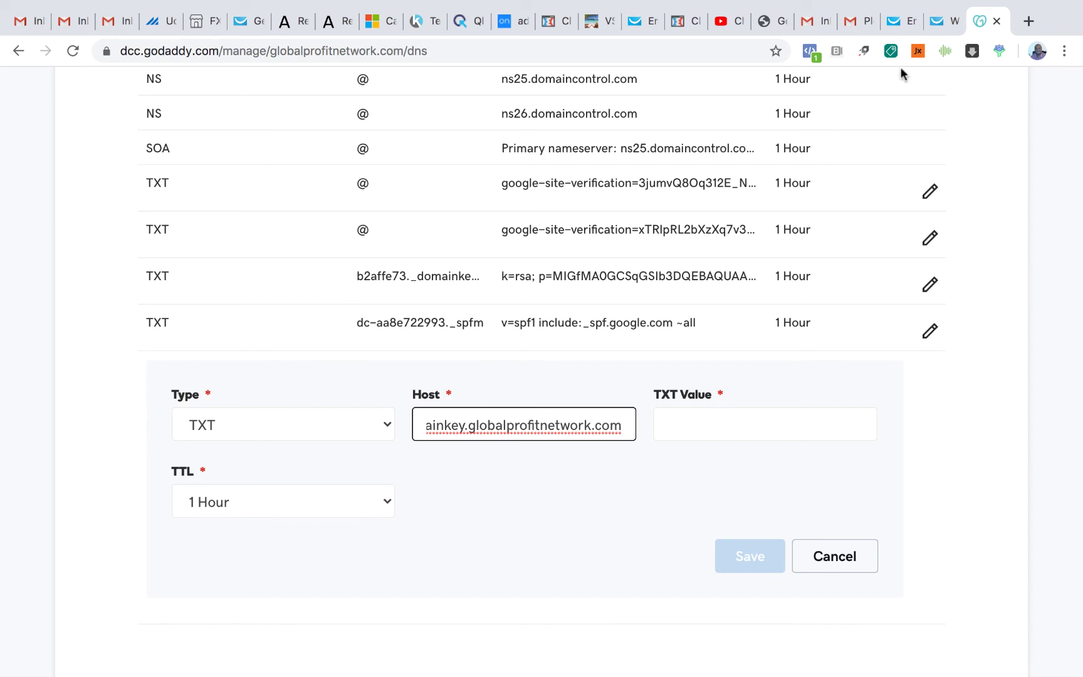
Step: Copy the DKIM key value from GetResponse for the TXT Value field
left_click(901, 22)
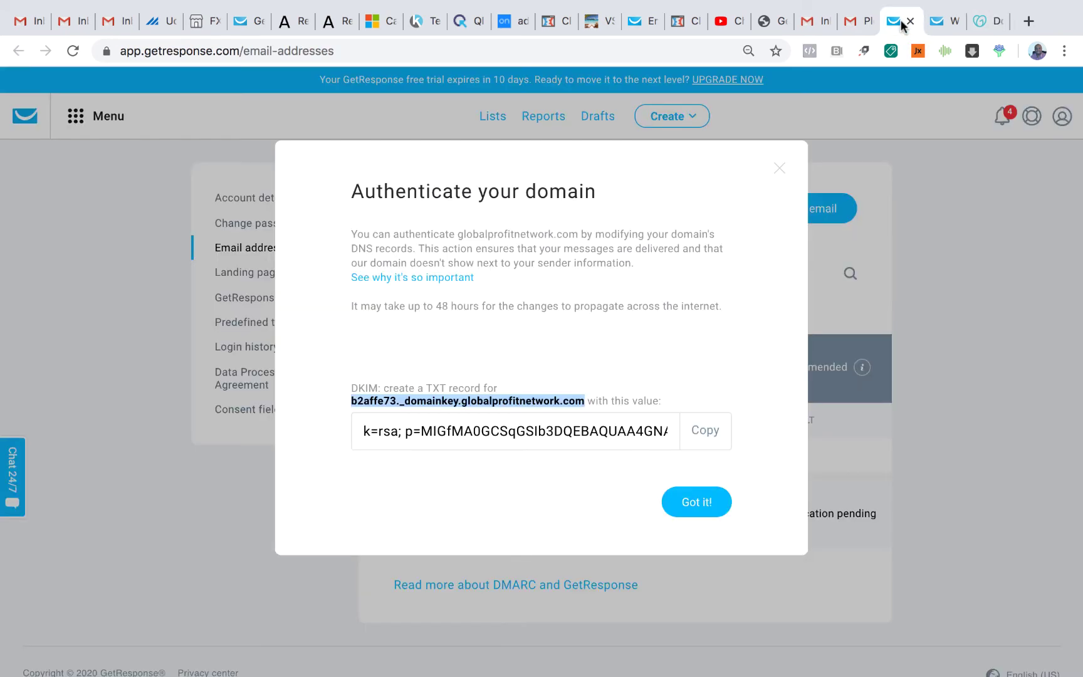
left_click(714, 437)
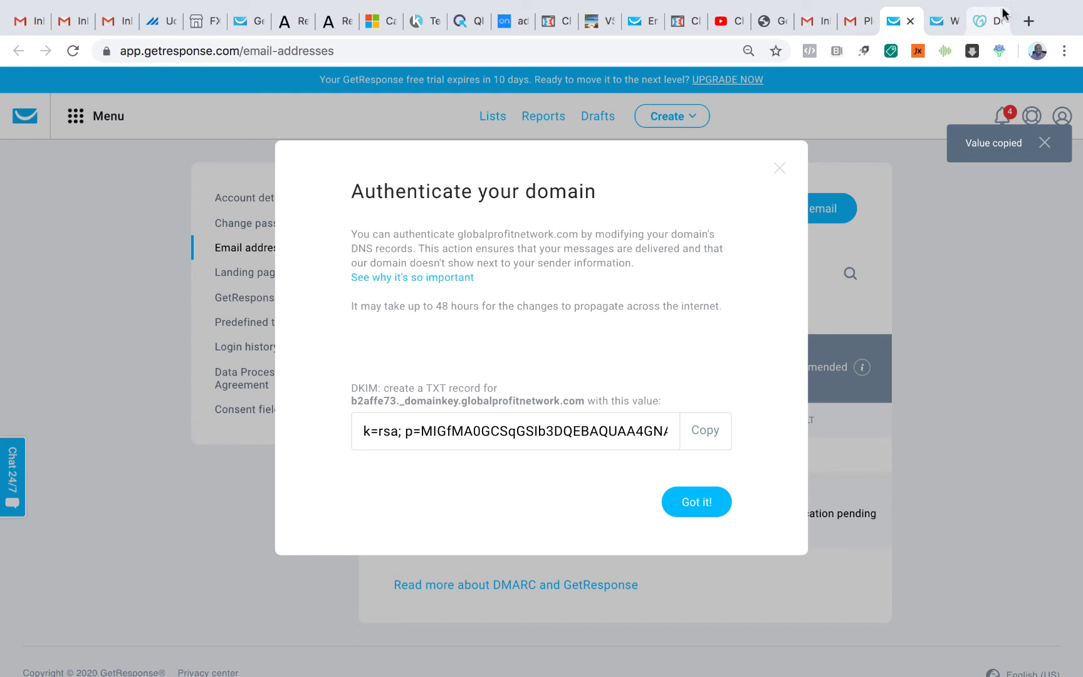
left_click(1004, 12)
left_click(715, 417)
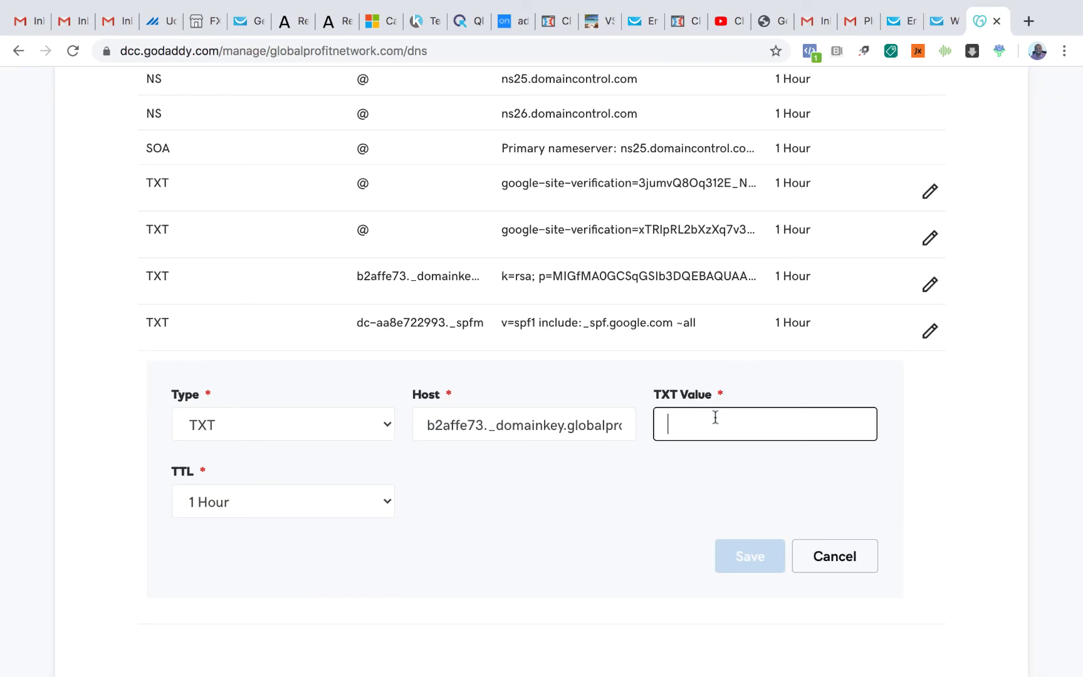
Step: Paste the copied DKIM key into the TXT Value field, leaving TTL at 1 Hour
key("ctrl+v")
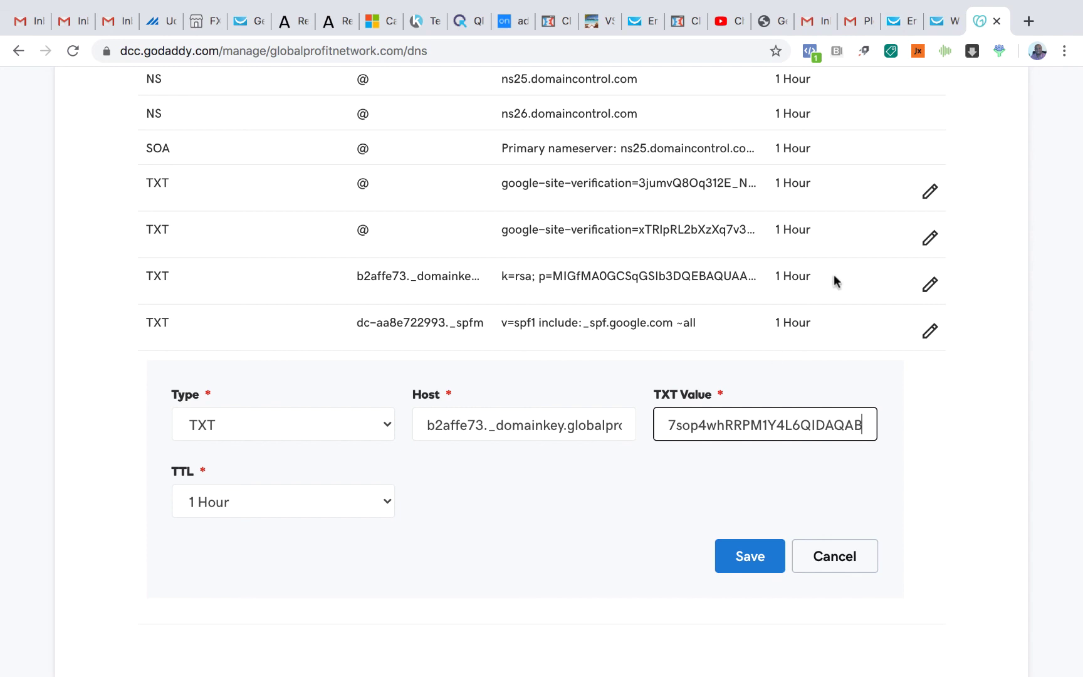
Step: Switch to GetResponse's Authenticate your domain dialog showing the DKIM host and key
left_click(906, 23)
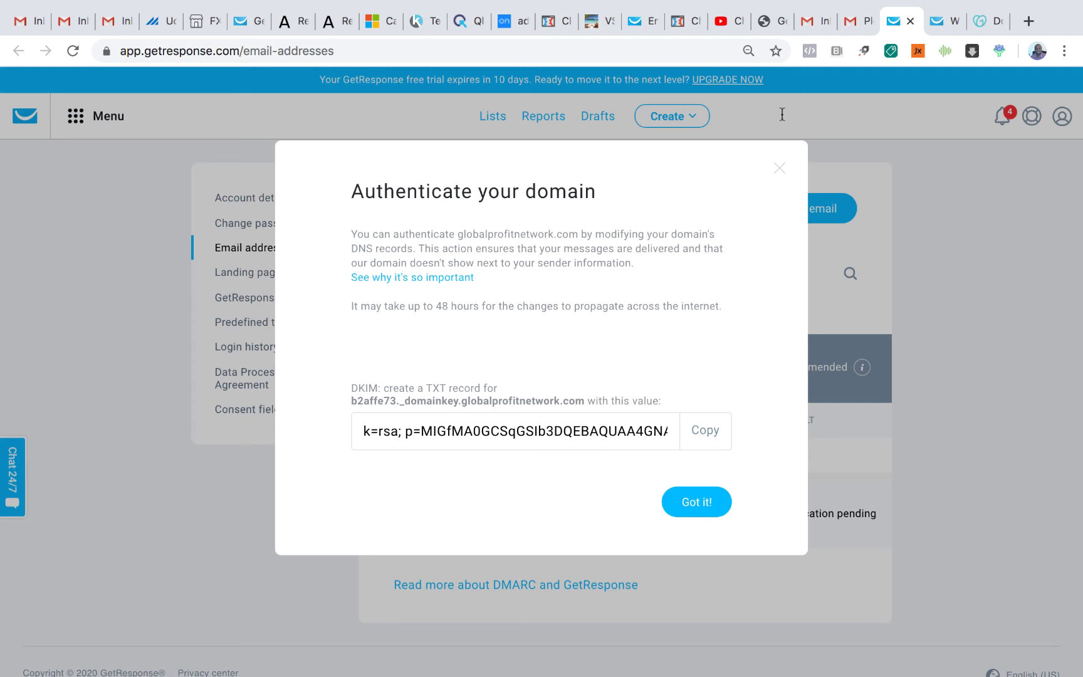